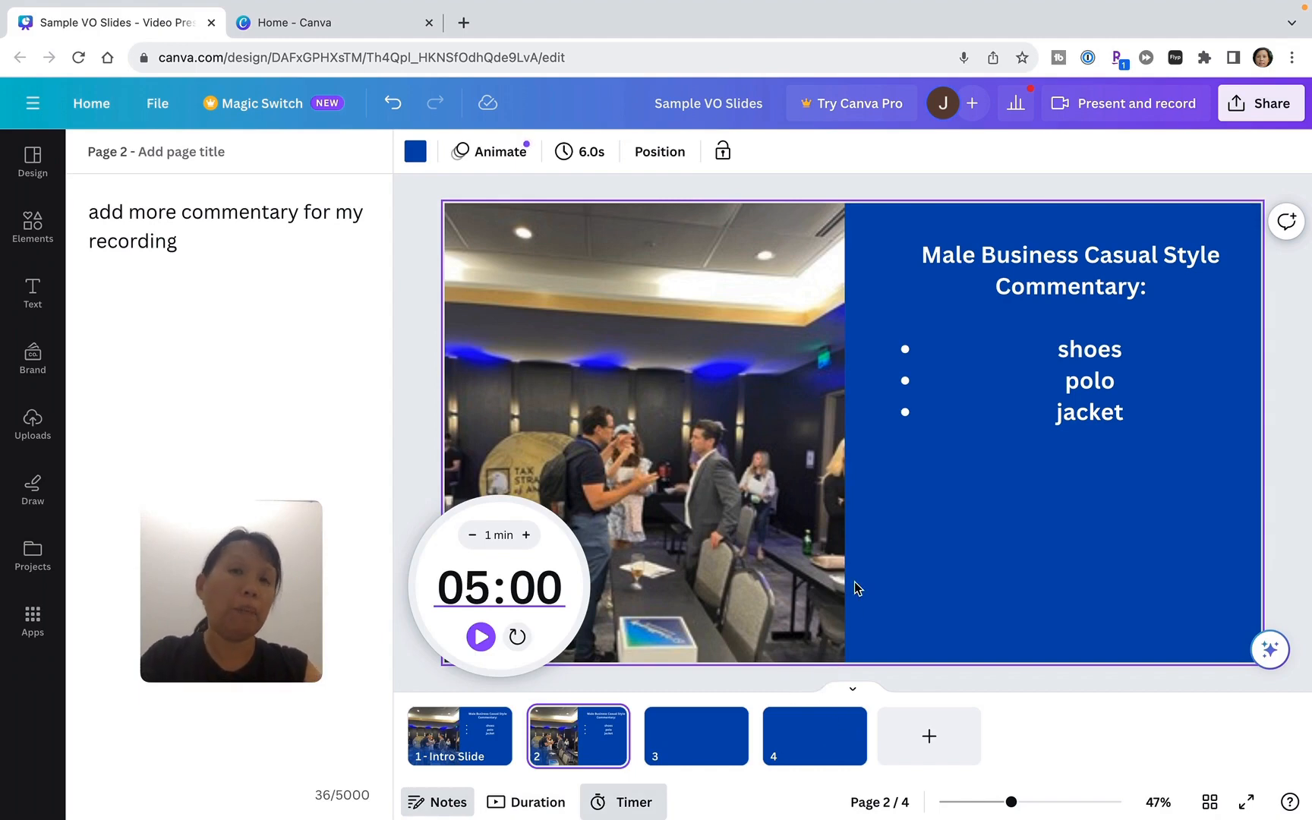
Show the page durations in the timeline and reduce the timer to 4 minutes
{"action": "left_click", "coordinate": [970, 548]}
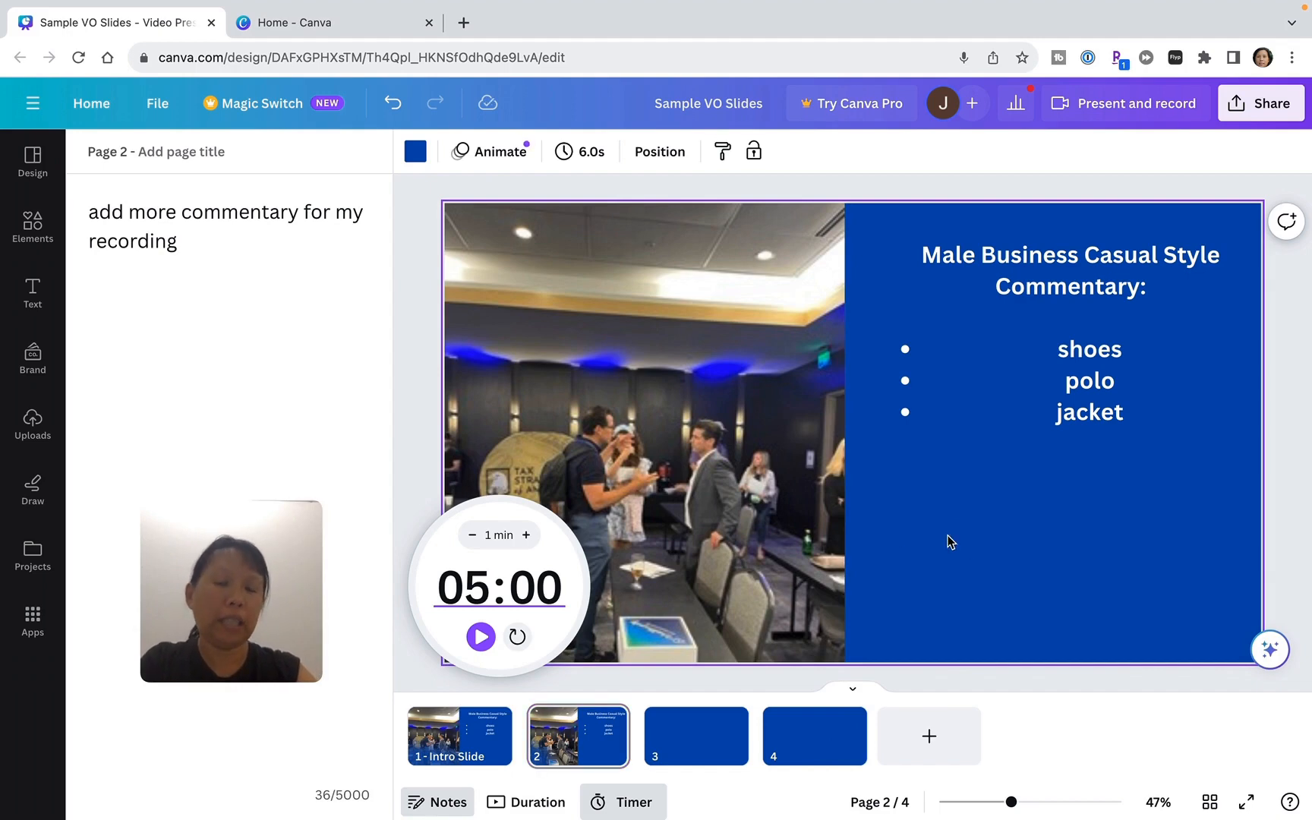
{"action": "left_click", "coordinate": [526, 803]}
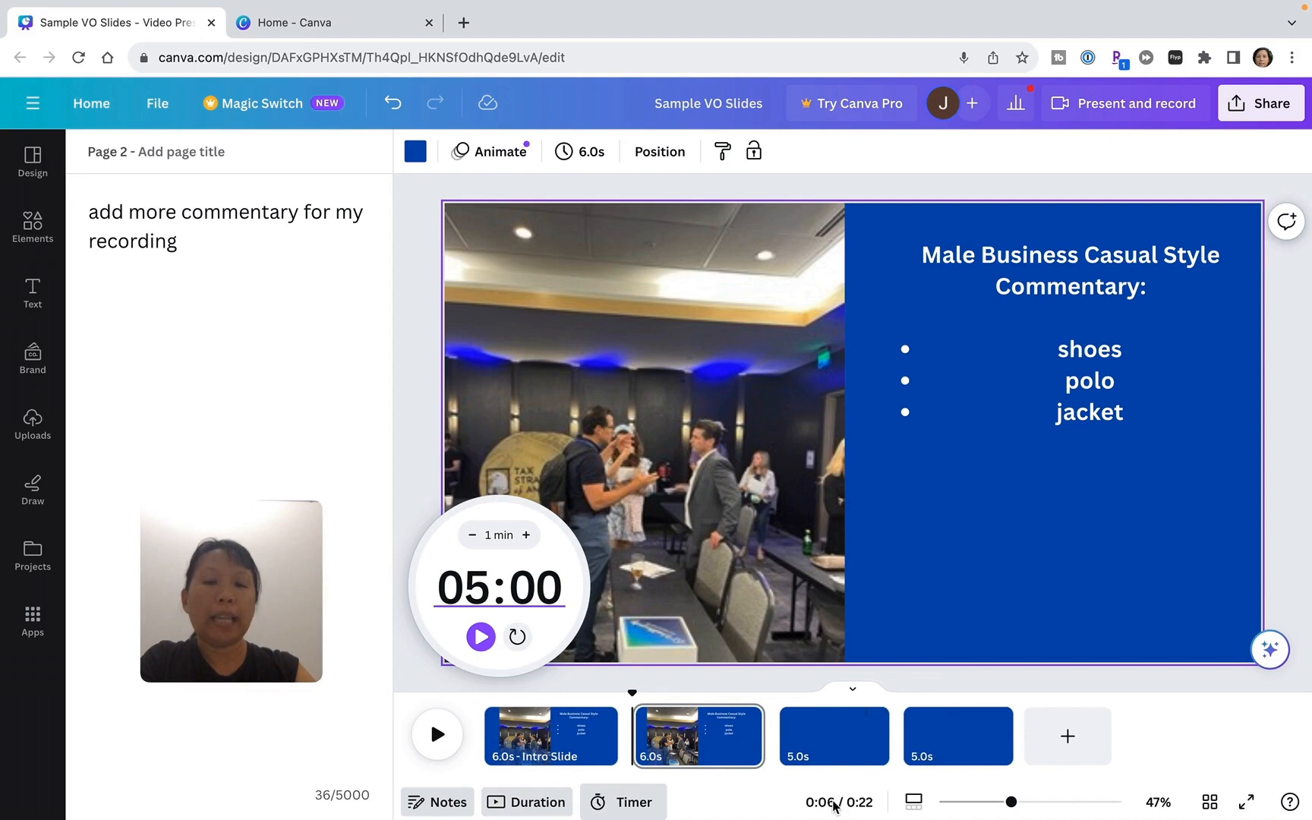
{"action": "mouse_move", "coordinate": [471, 535]}
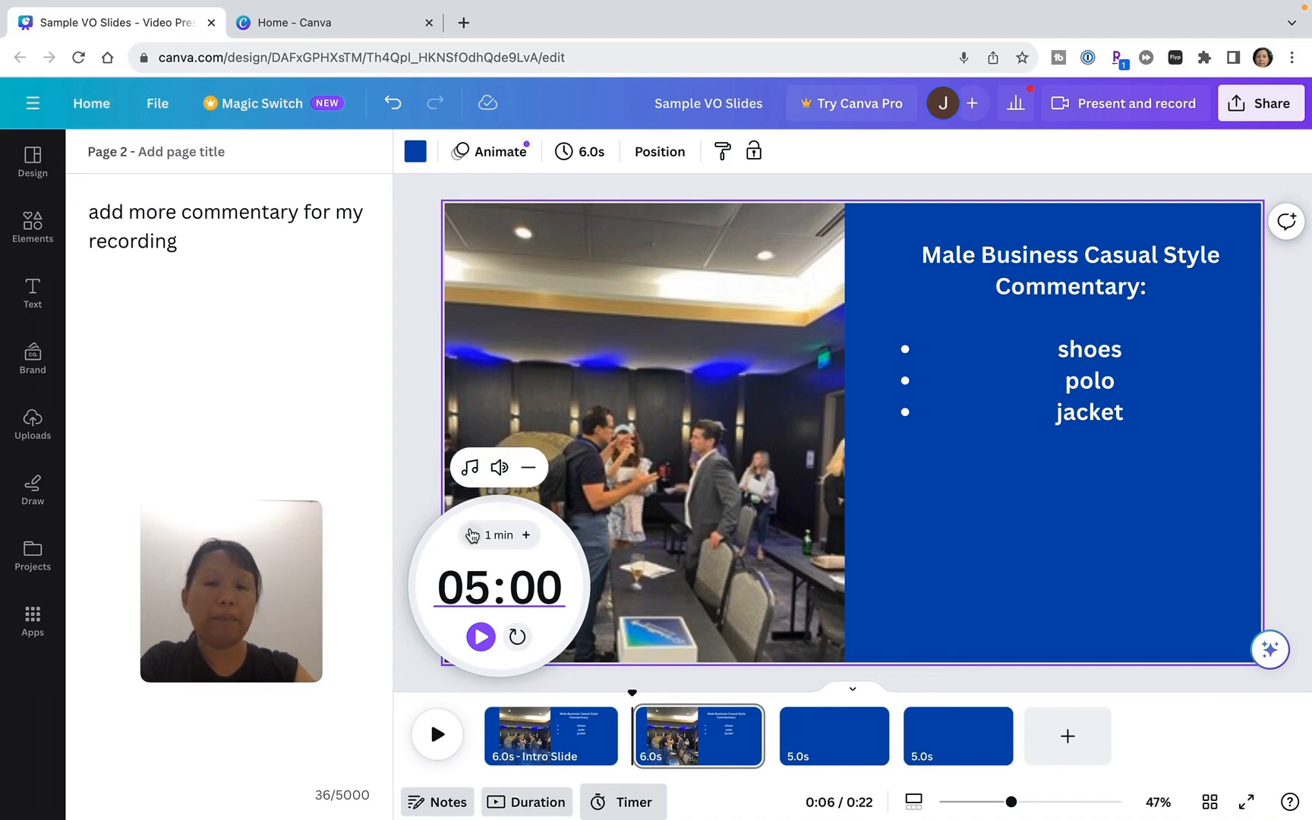
{"action": "left_click", "coordinate": [471, 535]}
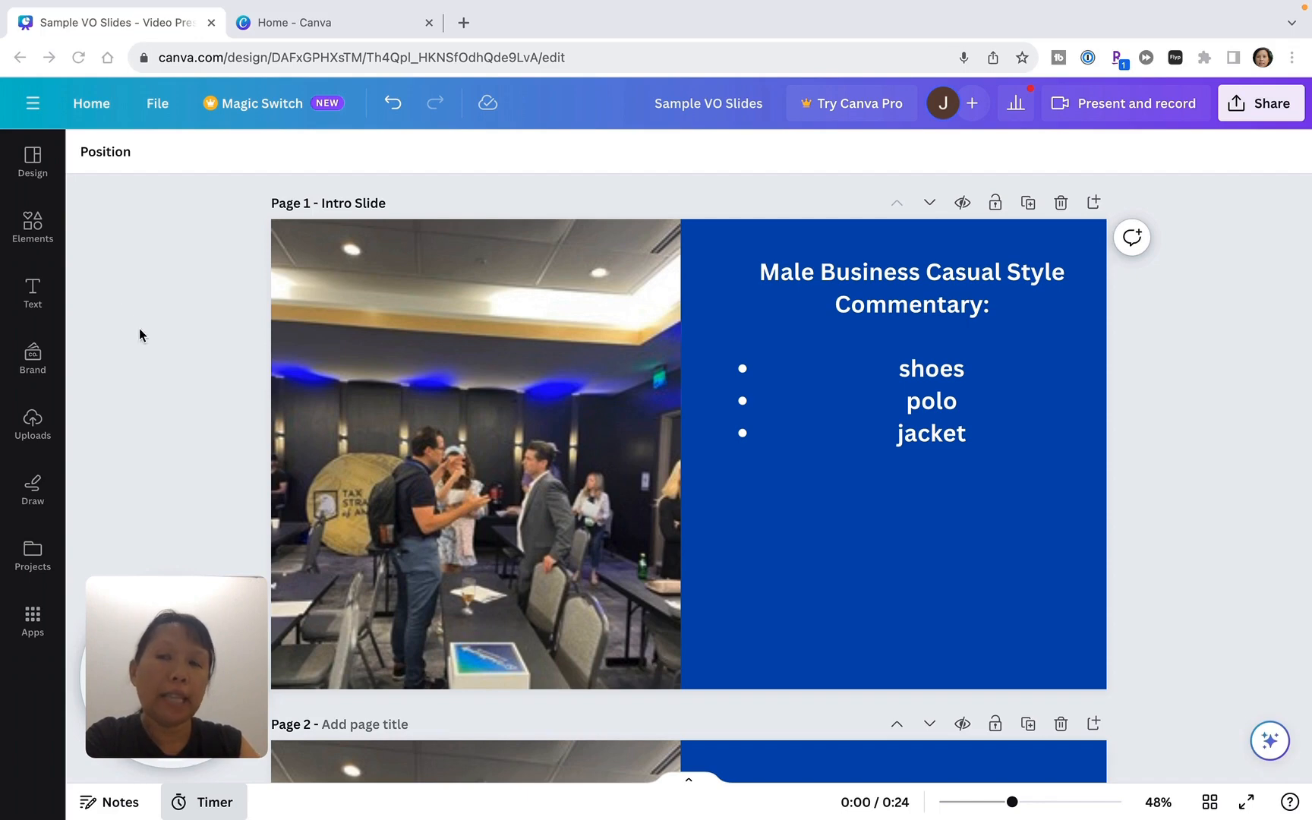
Search the elements library for "style" and show only the graphics results
{"action": "left_click", "coordinate": [33, 228]}
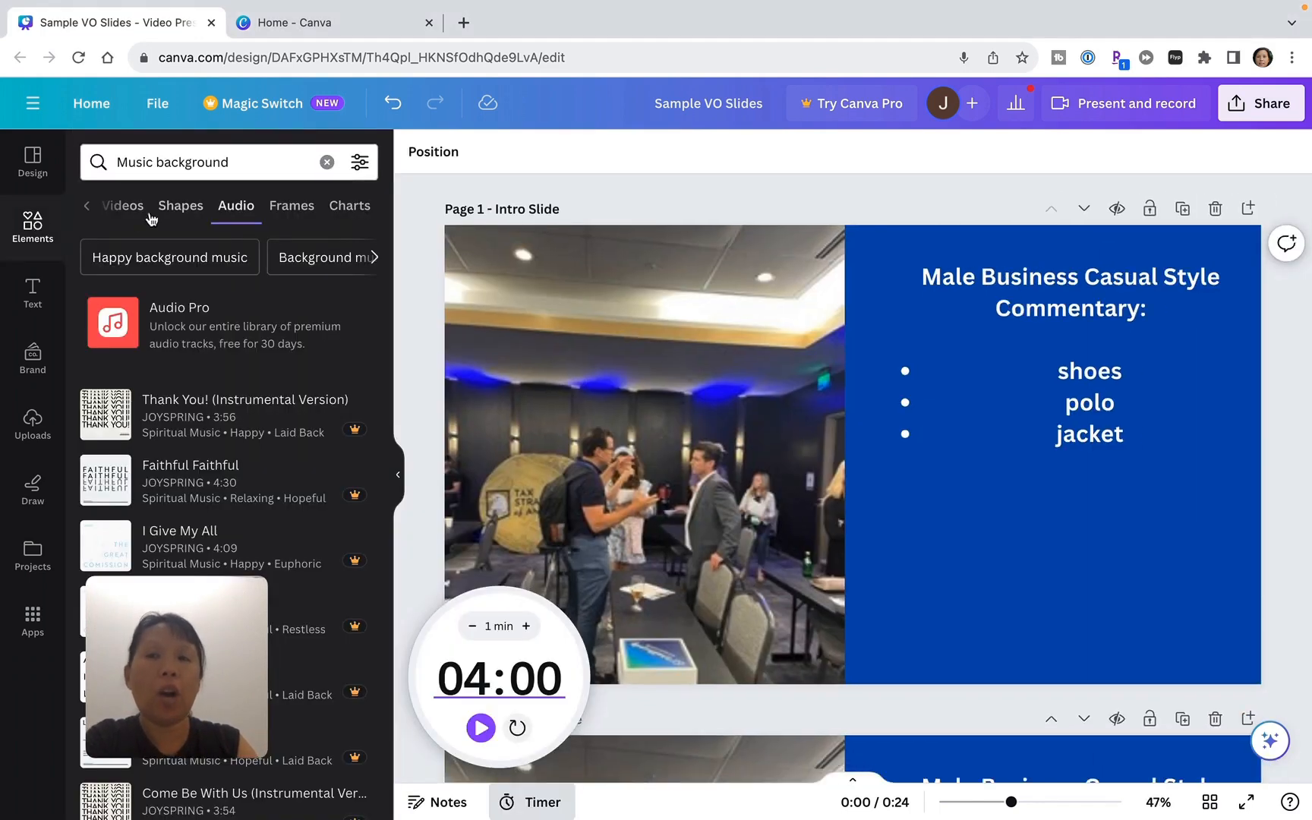
{"action": "left_click", "coordinate": [181, 205]}
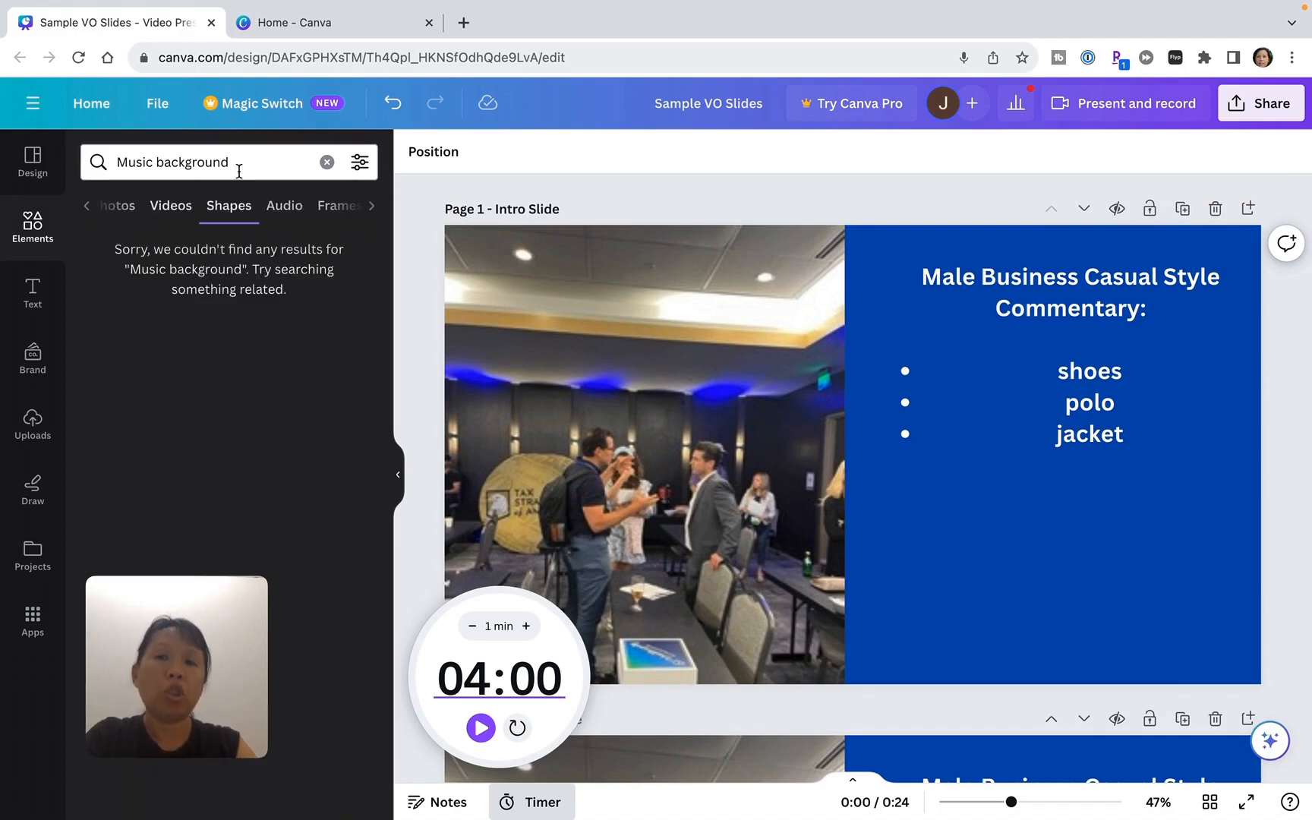
{"action": "left_click", "coordinate": [297, 156]}
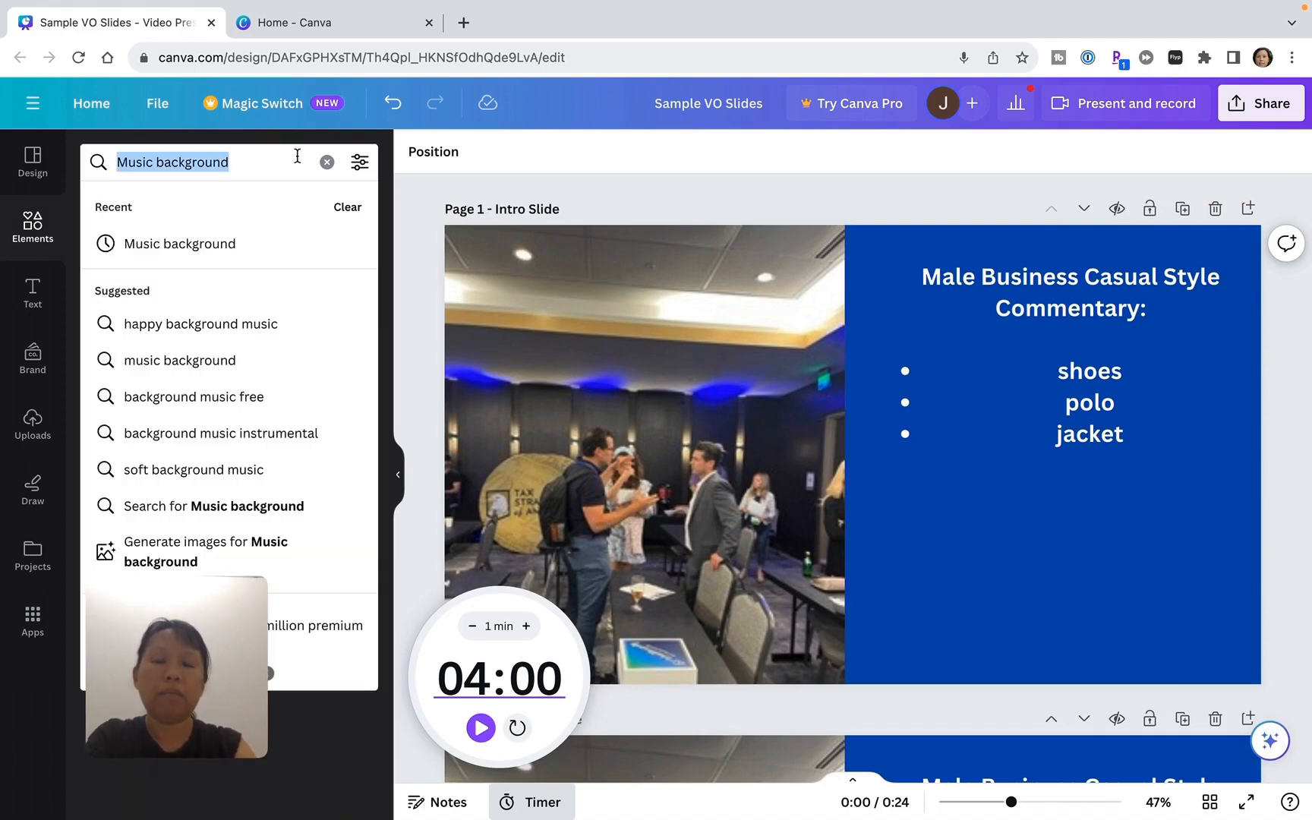
{"action": "type", "text": "style"}
{"action": "key", "text": "Return"}
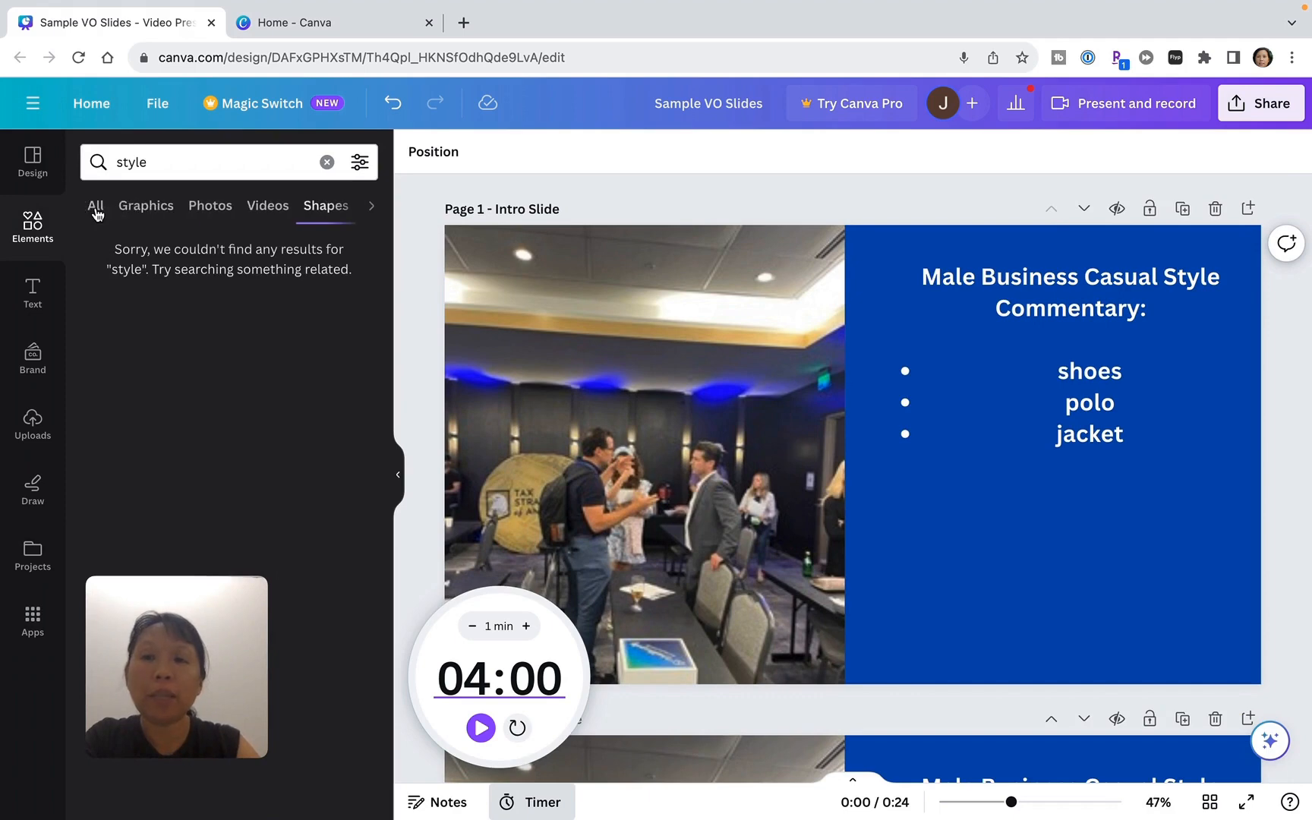
{"action": "left_click", "coordinate": [134, 210]}
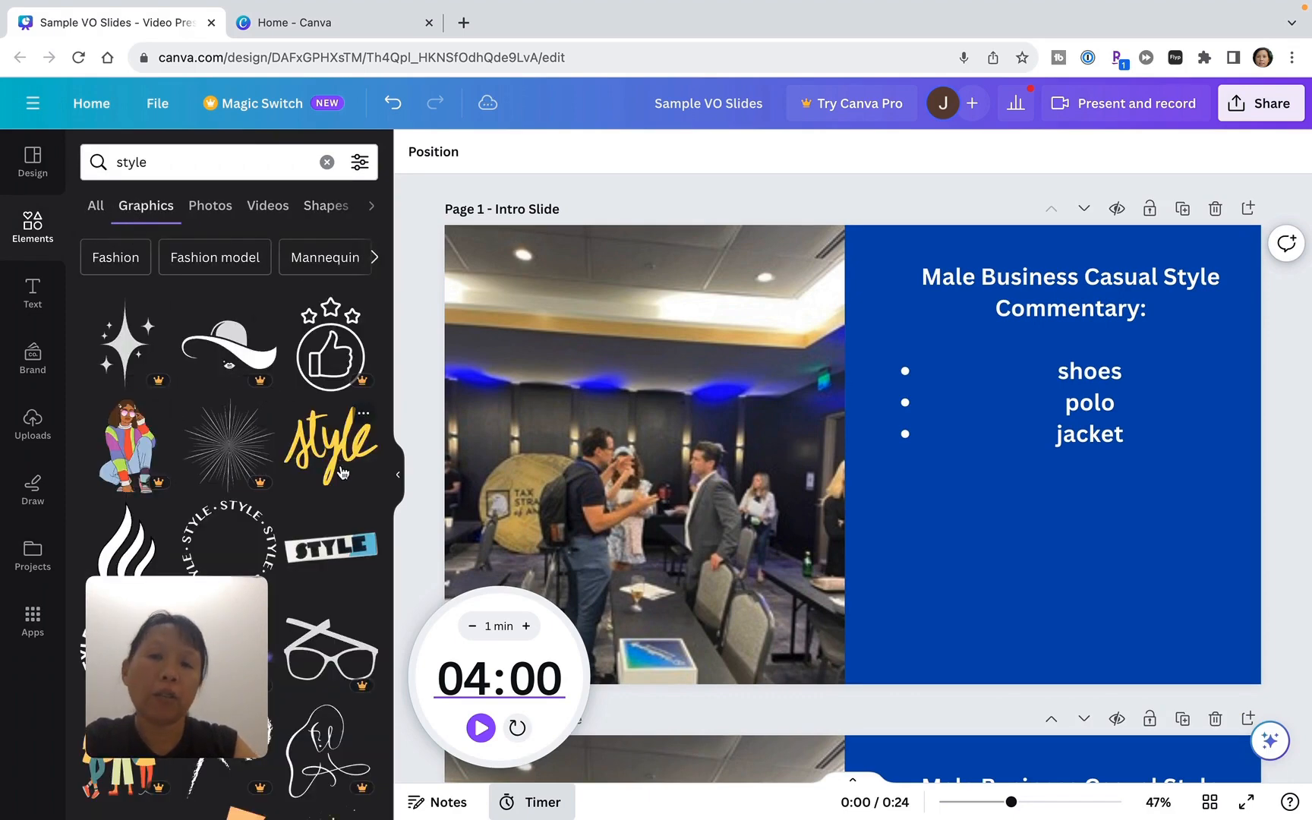
Add the yellow handwritten "style" graphic to the intro slide and place it below the bullet list on the blue area
{"action": "scroll", "coordinate": [341, 472], "scroll_direction": "down", "scroll_amount": 2}
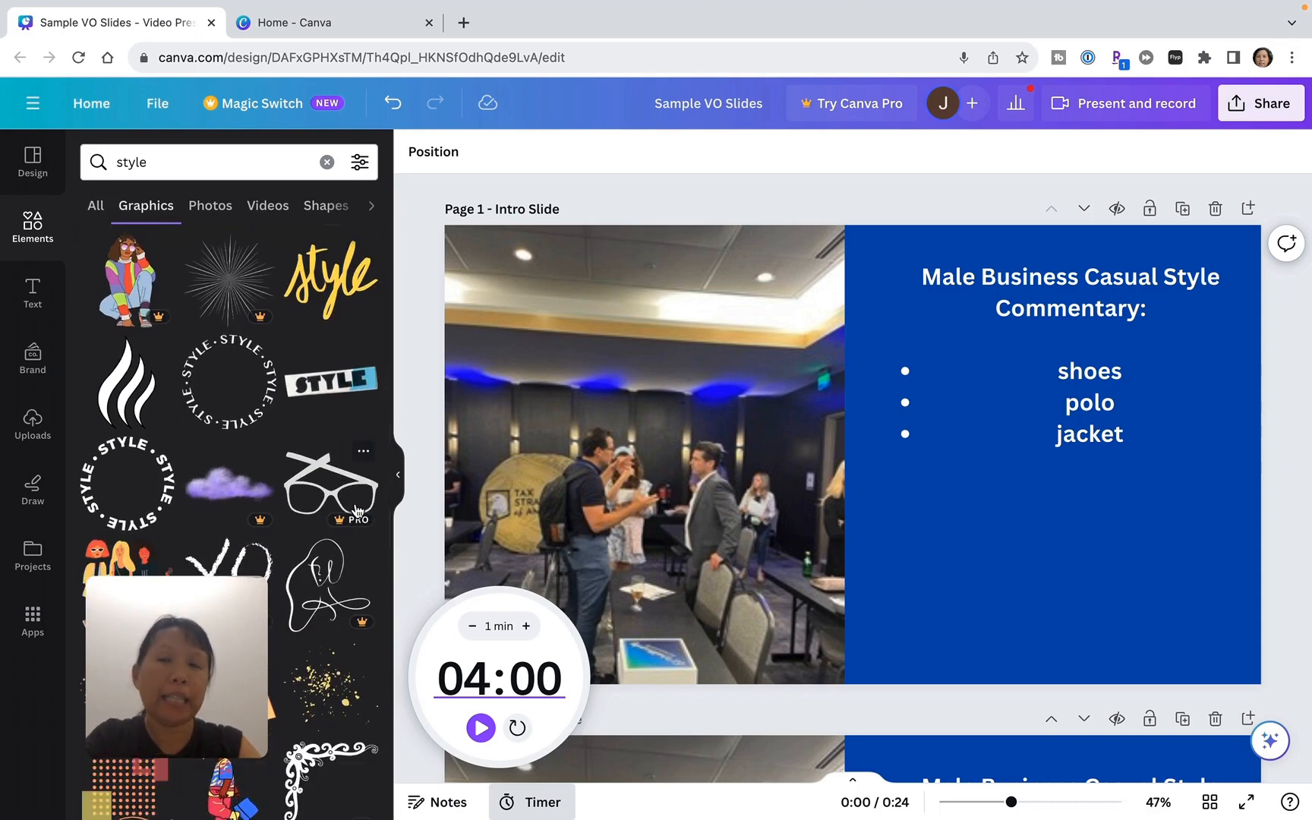
{"action": "scroll", "coordinate": [357, 511], "scroll_direction": "up", "scroll_amount": 2}
{"action": "left_click", "coordinate": [327, 412]}
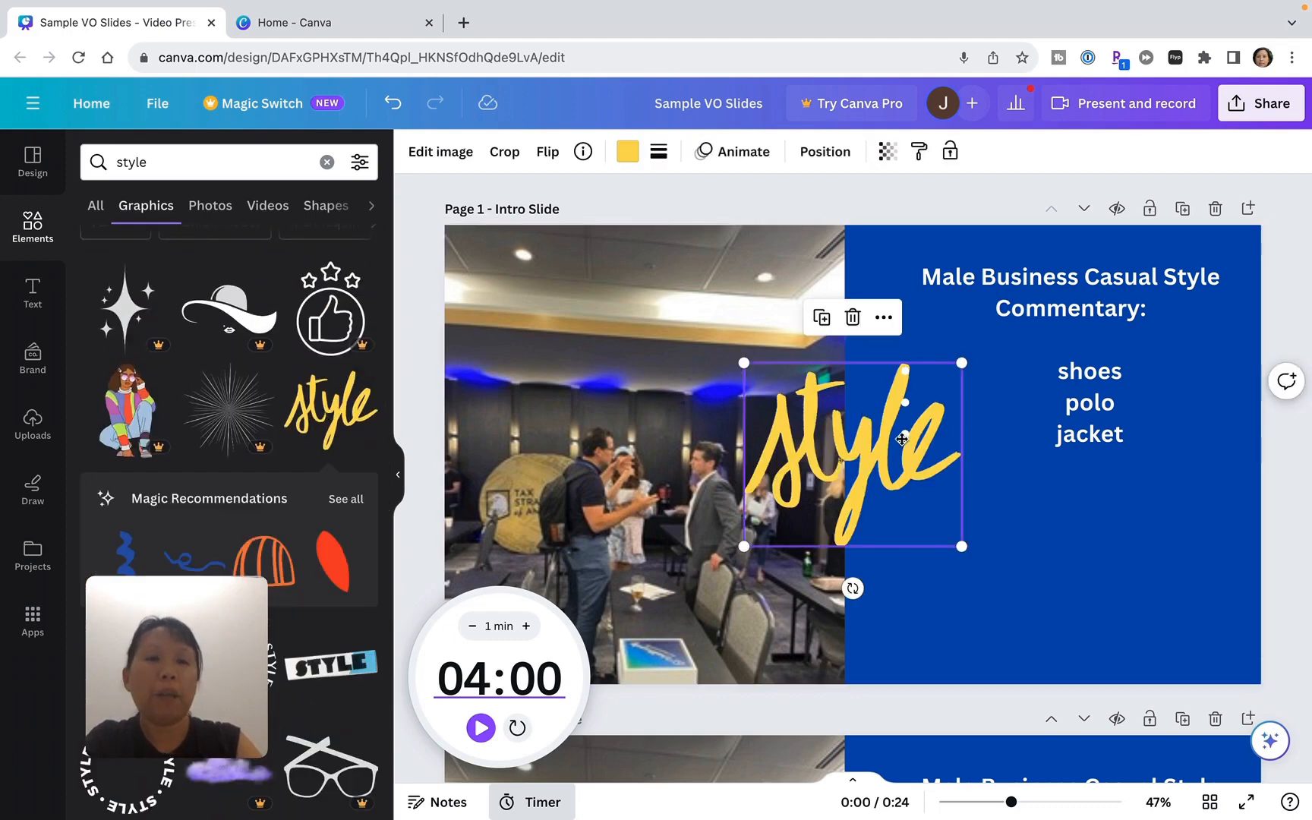
{"action": "left_click_drag", "start_coordinate": [902, 439], "coordinate": [1040, 505]}
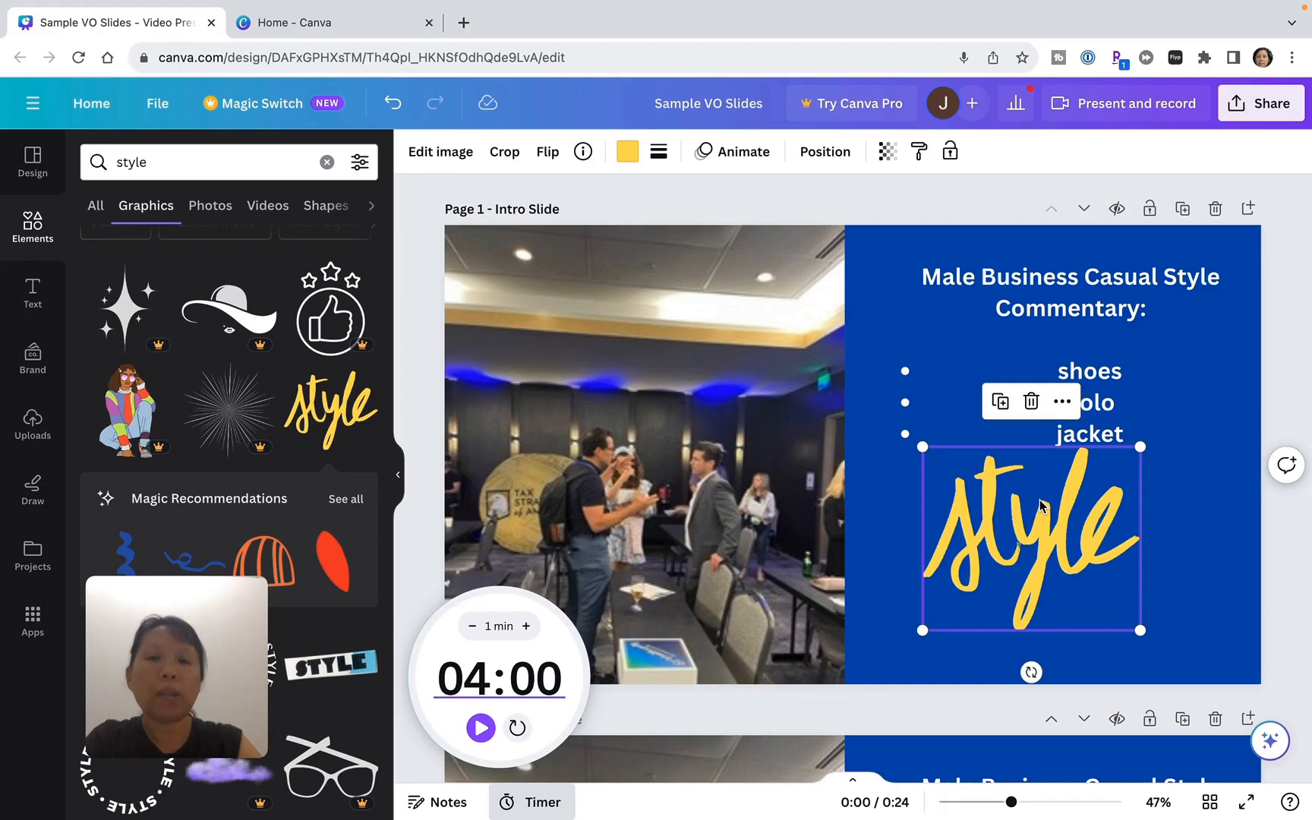
Replace the elements search with "audio" and show only the audio results
{"action": "left_click", "coordinate": [372, 209]}
{"action": "left_click", "coordinate": [372, 209]}
{"action": "left_click", "coordinate": [327, 161]}
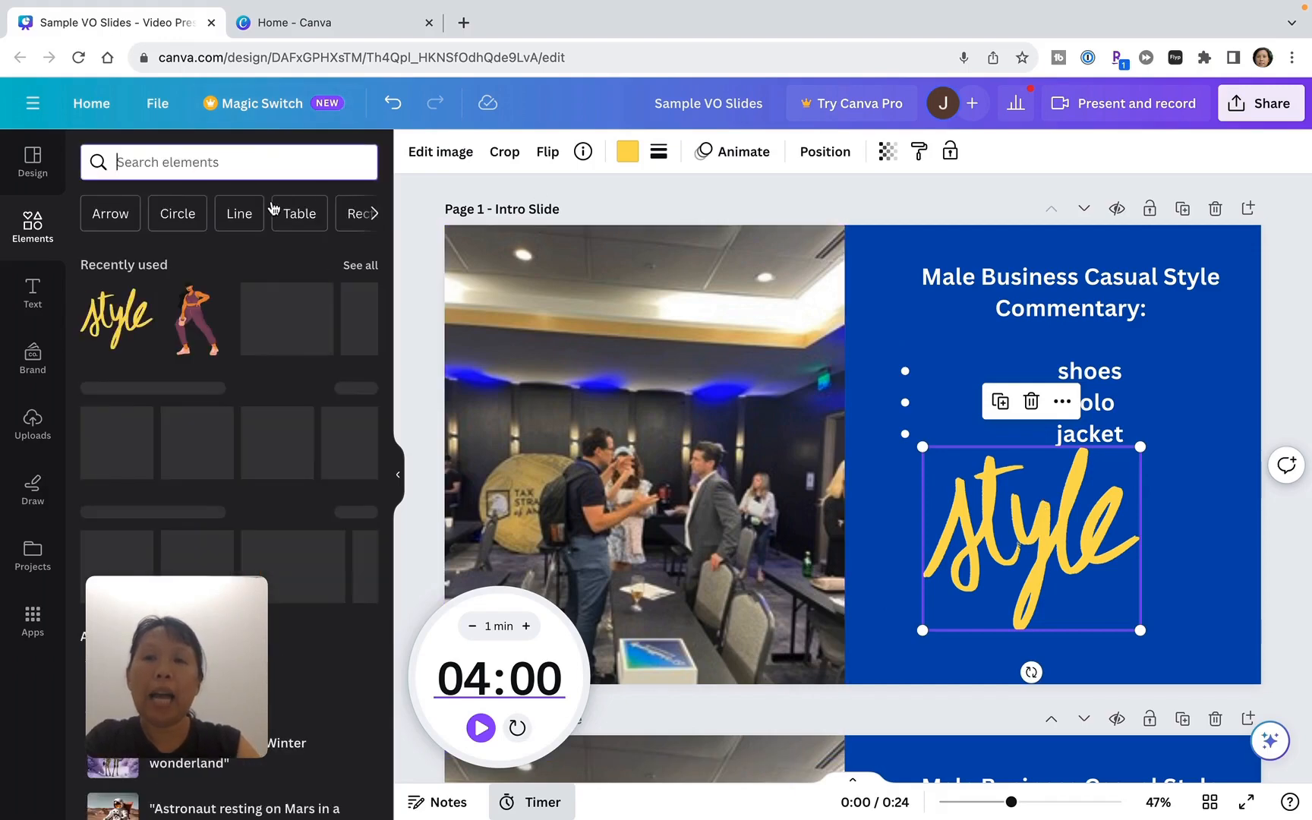
{"action": "left_click", "coordinate": [307, 160]}
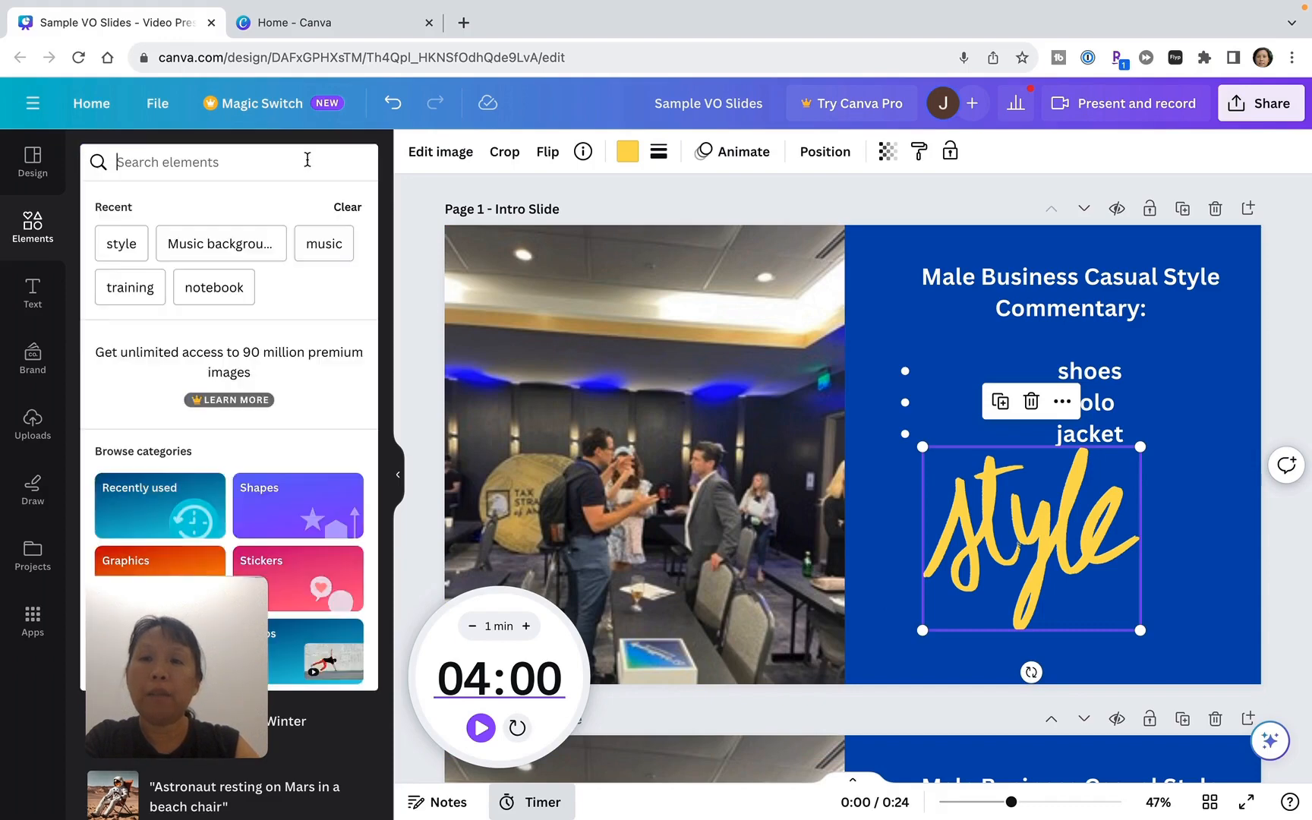
{"action": "type", "text": "aydui"}
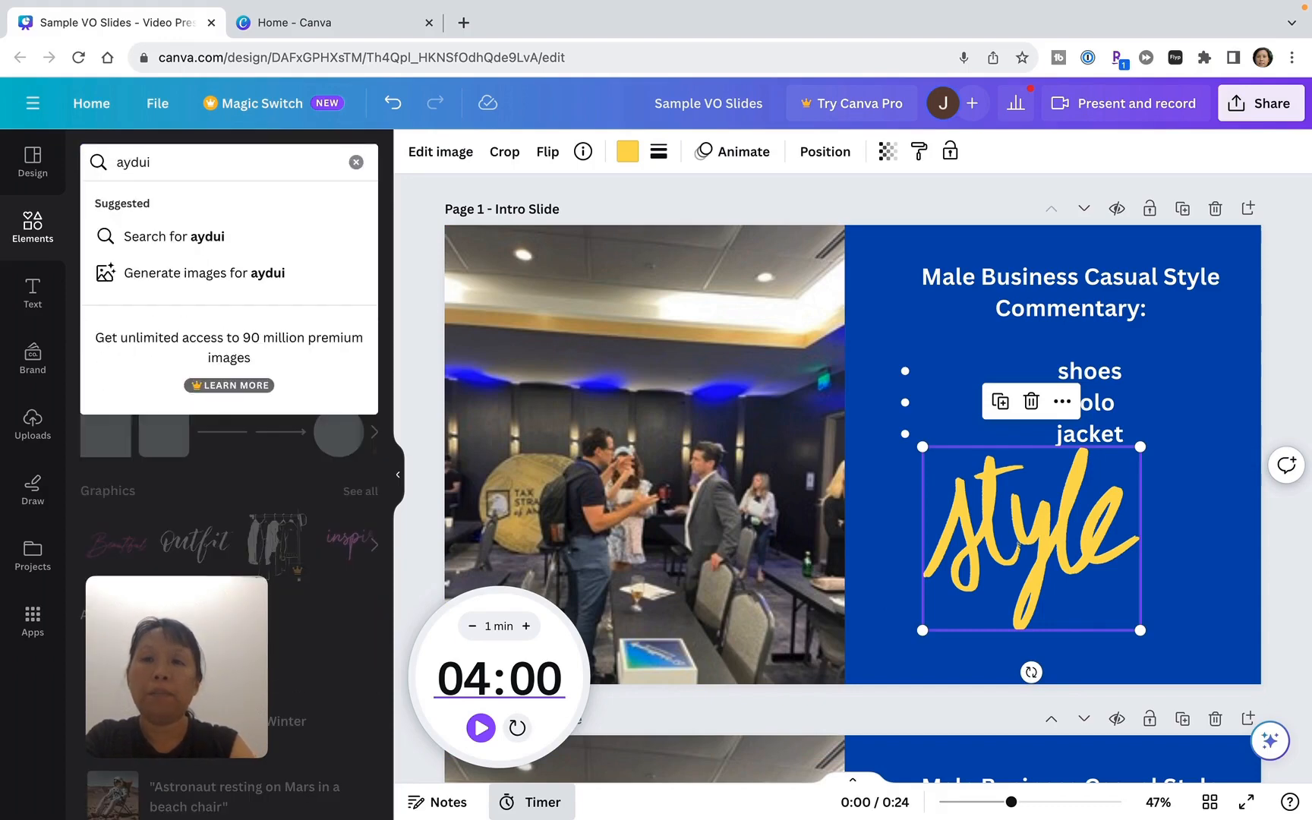
{"action": "key", "text": "BackSpace"}
{"action": "key", "text": "BackSpace"}
{"action": "key", "text": "BackSpace"}
{"action": "key", "text": "BackSpace"}
{"action": "type", "text": "udio"}
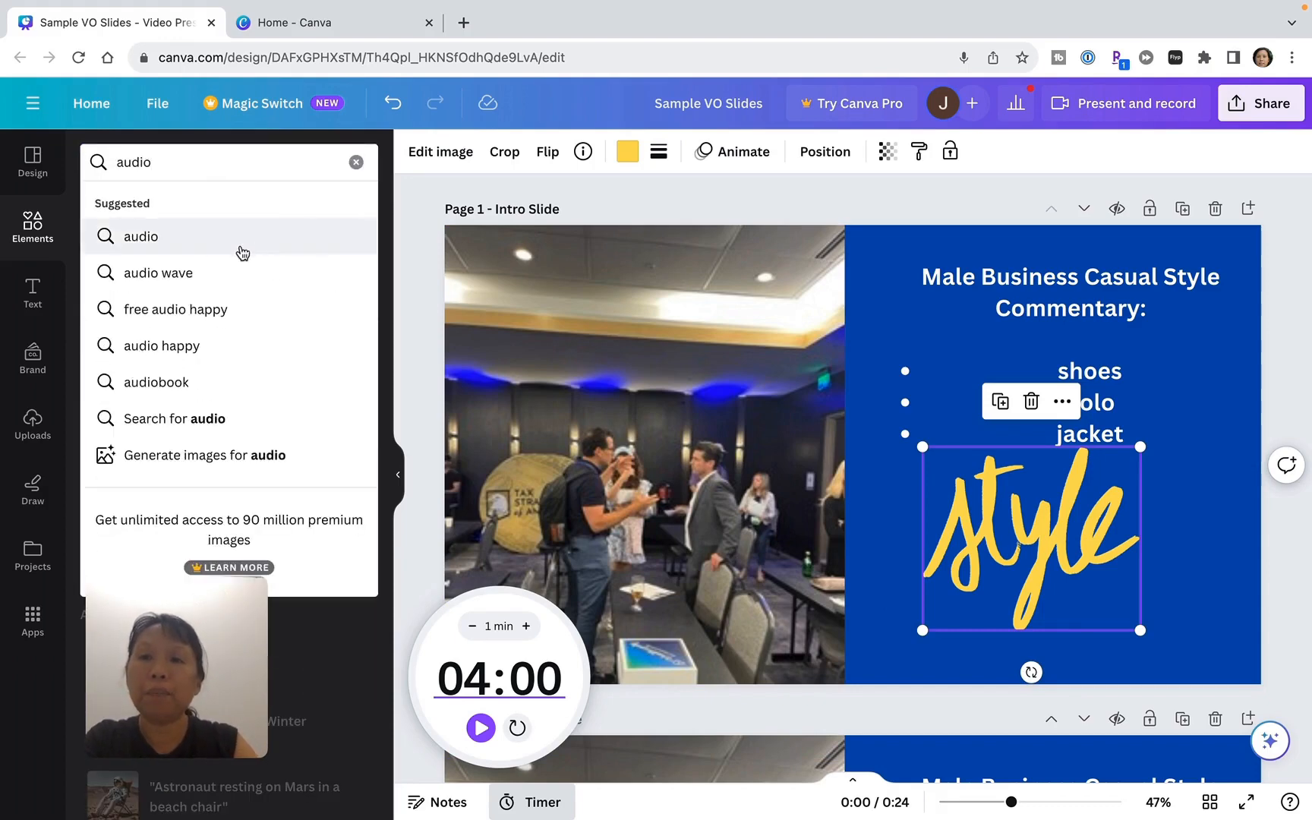
{"action": "left_click", "coordinate": [243, 253]}
{"action": "left_click", "coordinate": [353, 217]}
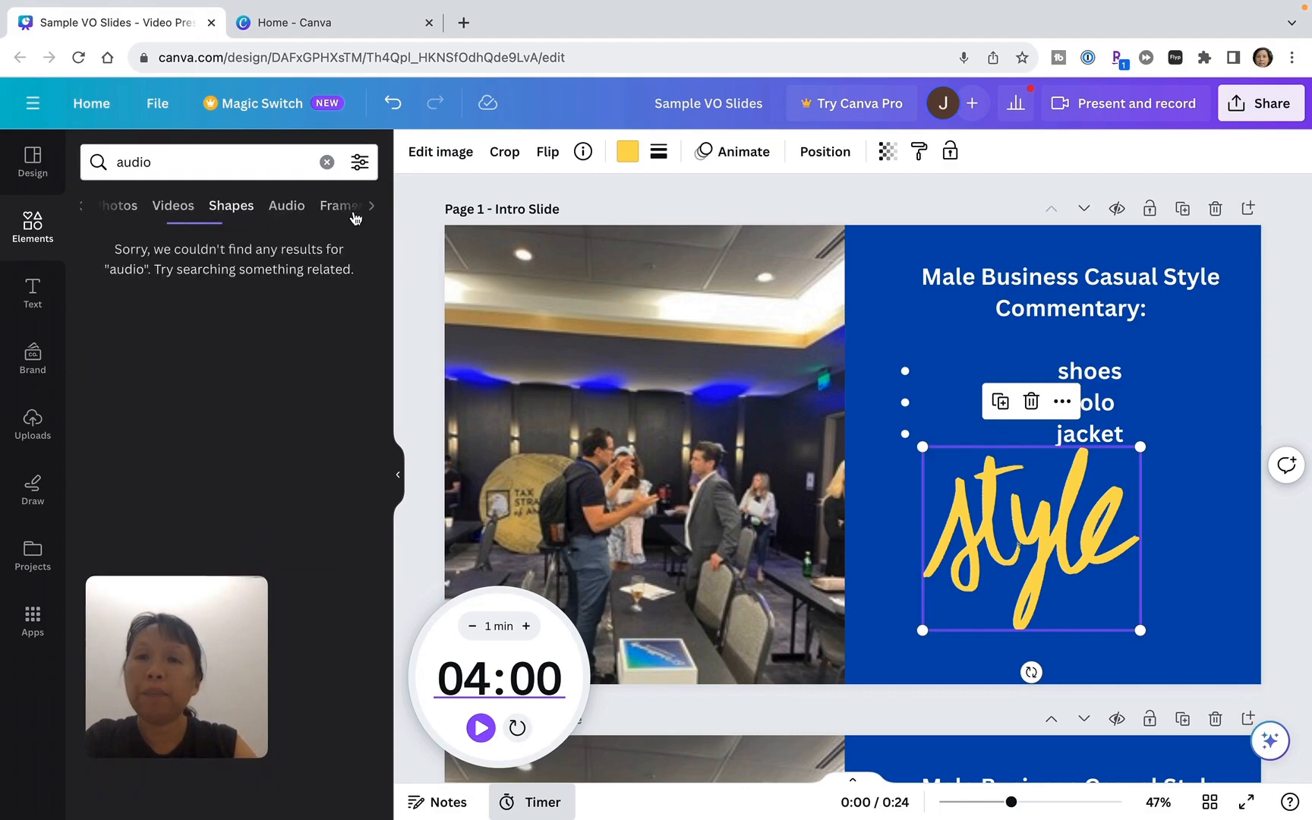
{"action": "left_click", "coordinate": [286, 207]}
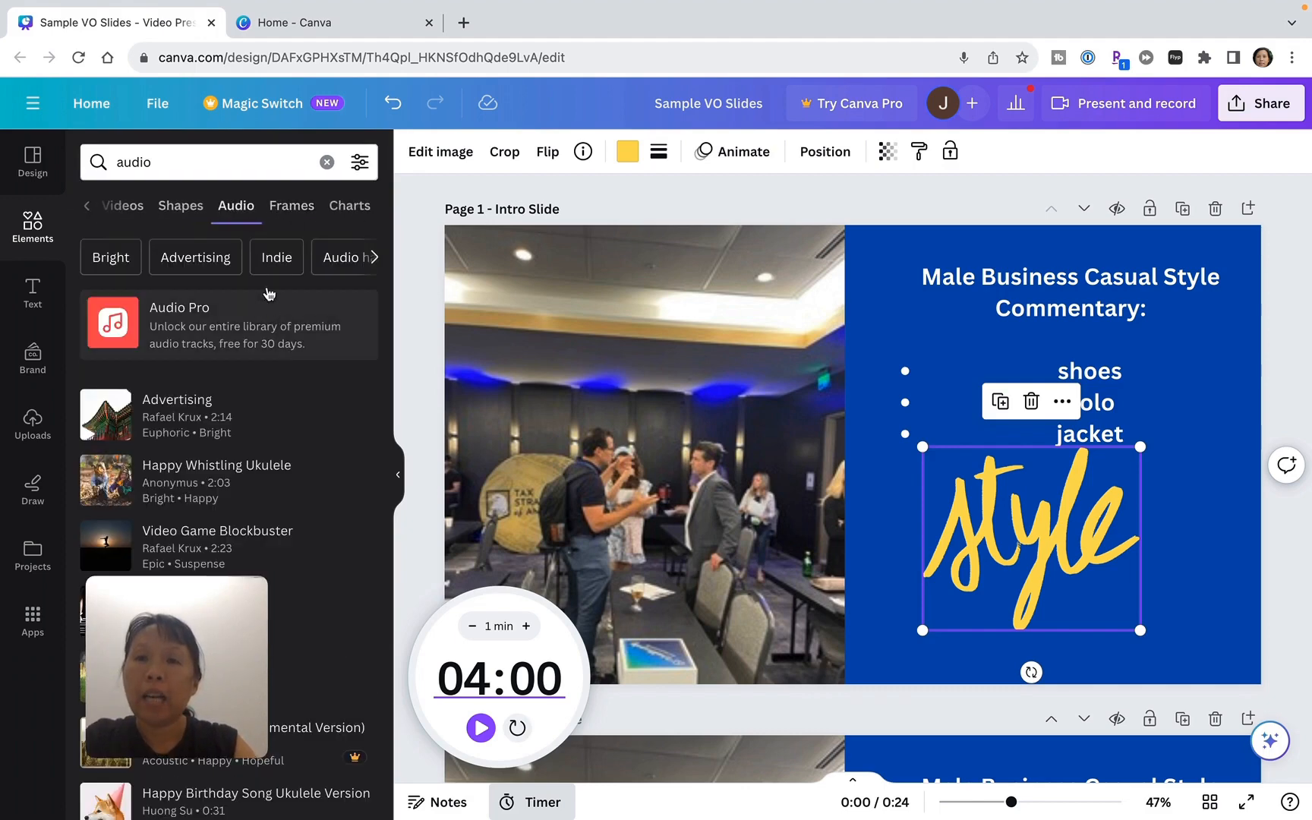
Preview the Ukulele Song track, check its licence details, and add it to the design as a second audio track
{"action": "scroll", "coordinate": [235, 353], "scroll_direction": "down", "scroll_amount": 5}
{"action": "scroll", "coordinate": [237, 357], "scroll_direction": "up", "scroll_amount": 2}
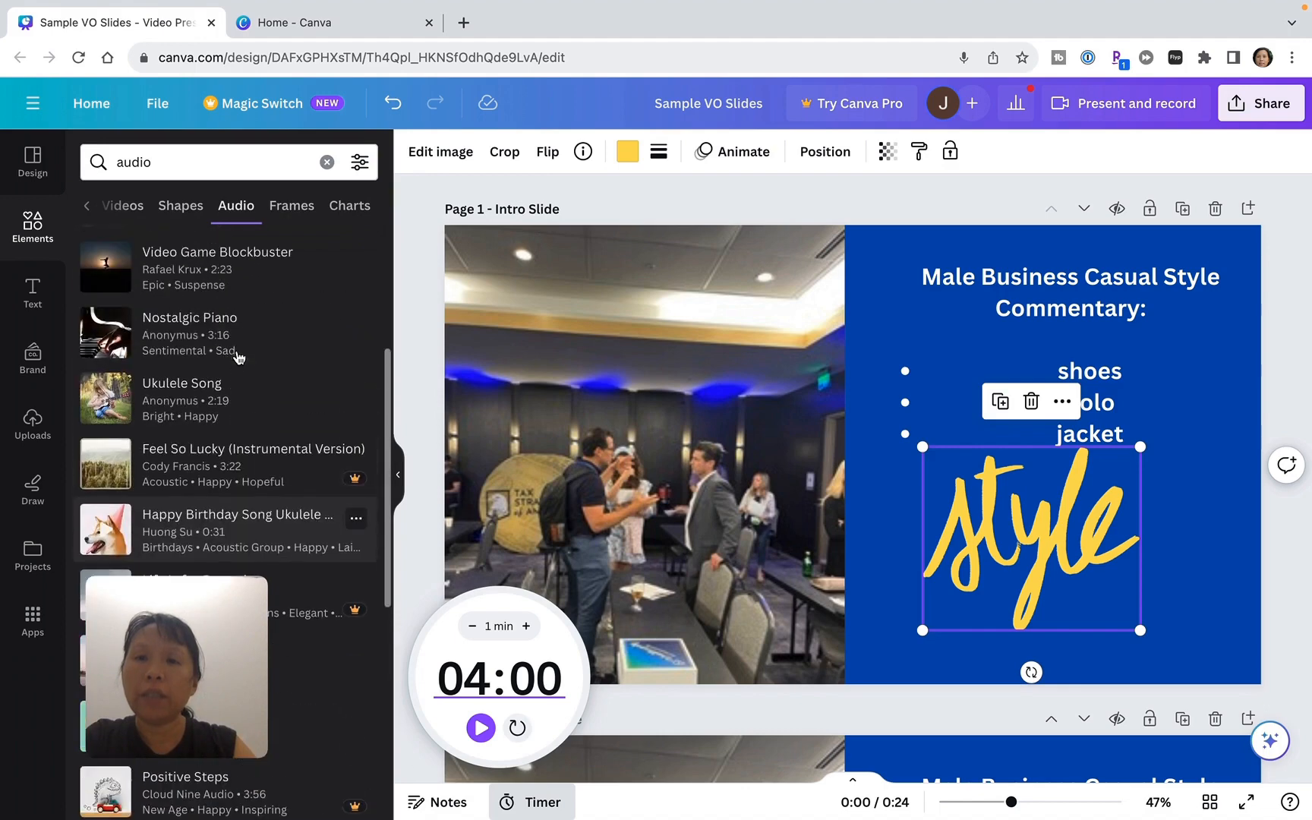
{"action": "left_click", "coordinate": [115, 412]}
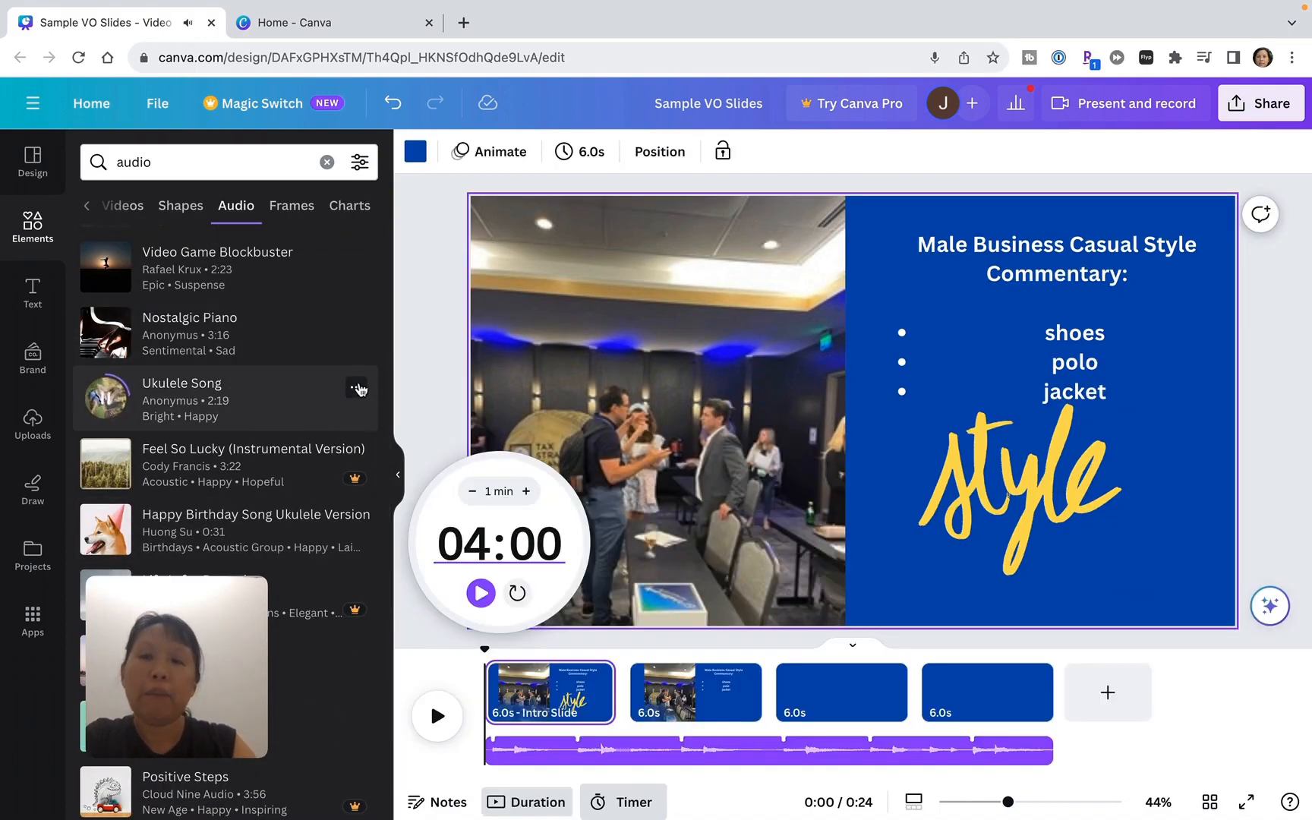
{"action": "left_click", "coordinate": [355, 388]}
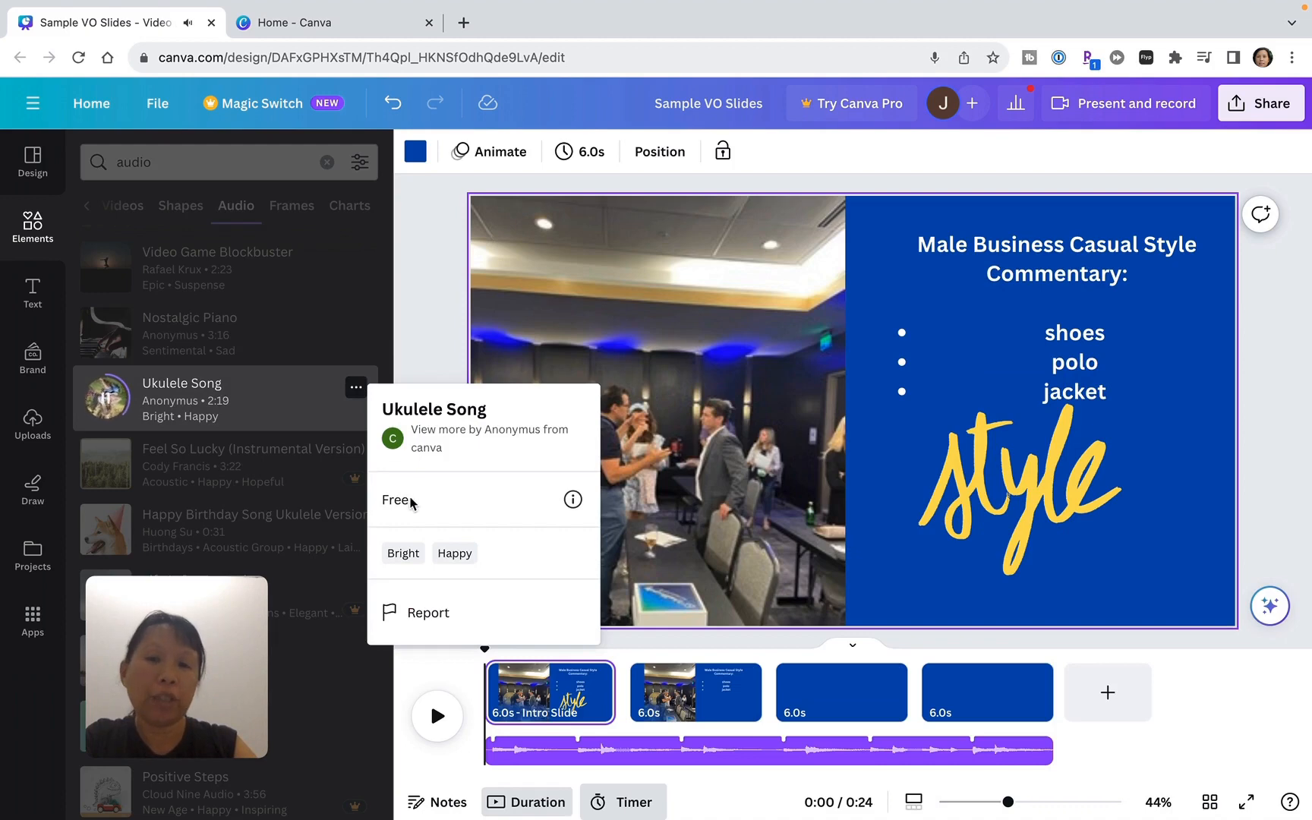
{"action": "left_click", "coordinate": [173, 383]}
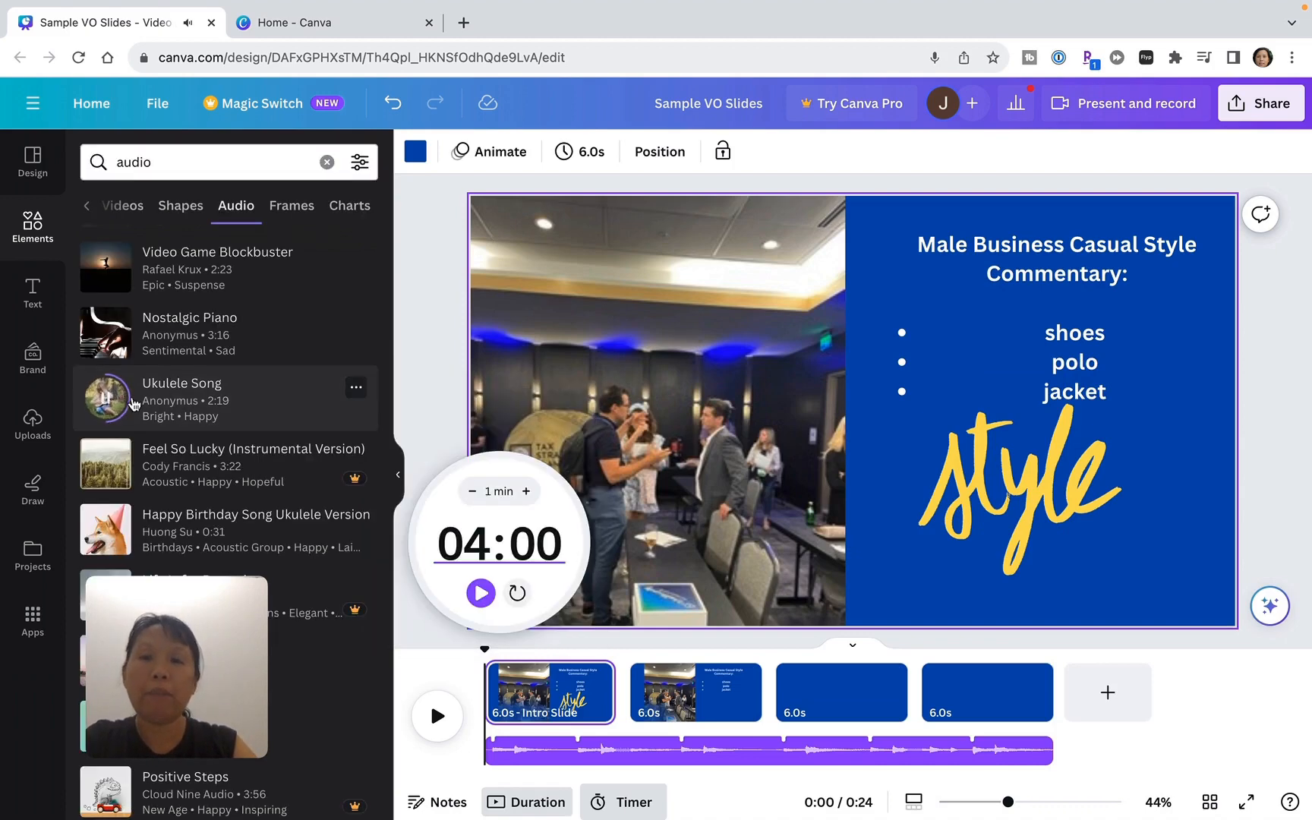
{"action": "left_click_drag", "start_coordinate": [173, 383], "coordinate": [954, 488]}
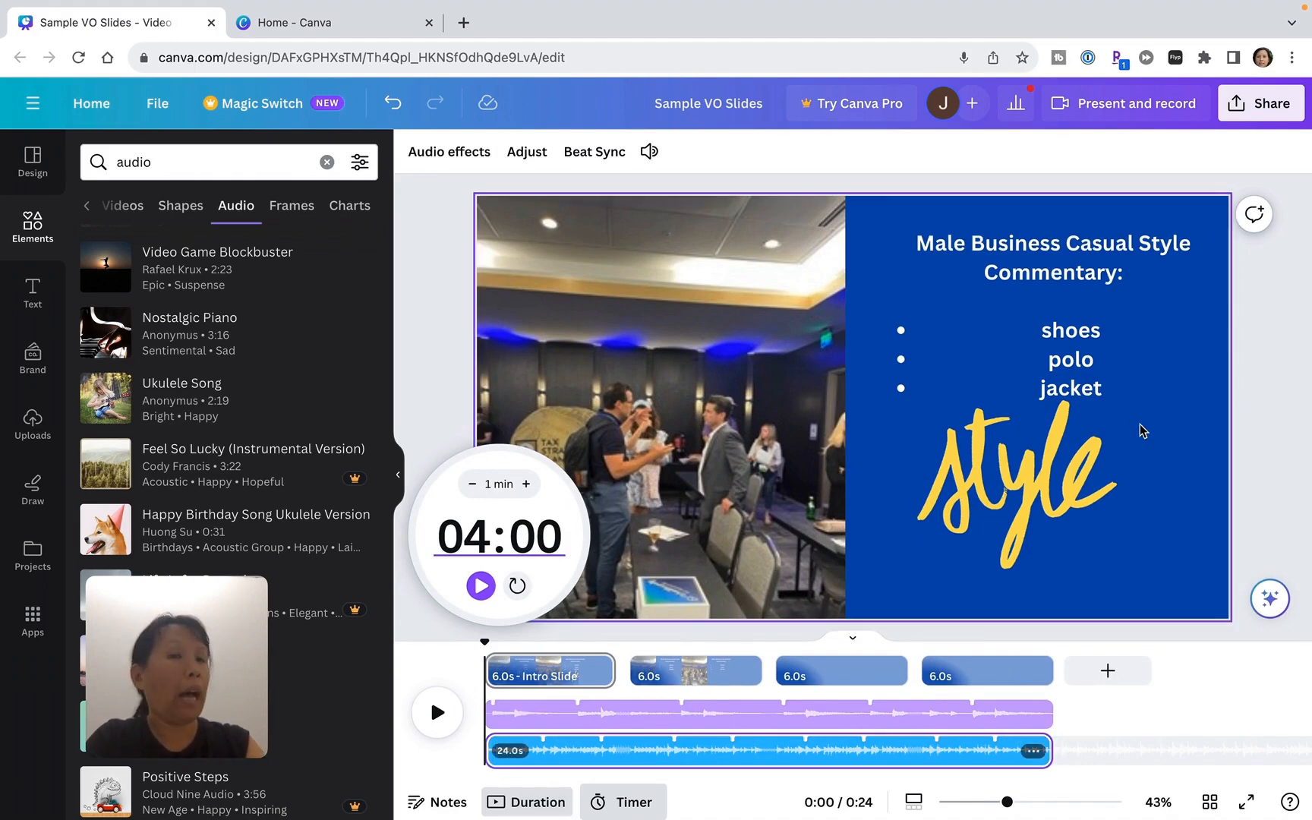
Collapse the elements library and trim the end of the Ukulele Song track to the end of the second page
{"action": "left_click", "coordinate": [396, 473]}
{"action": "left_click_drag", "start_coordinate": [167, 639], "coordinate": [1163, 338]}
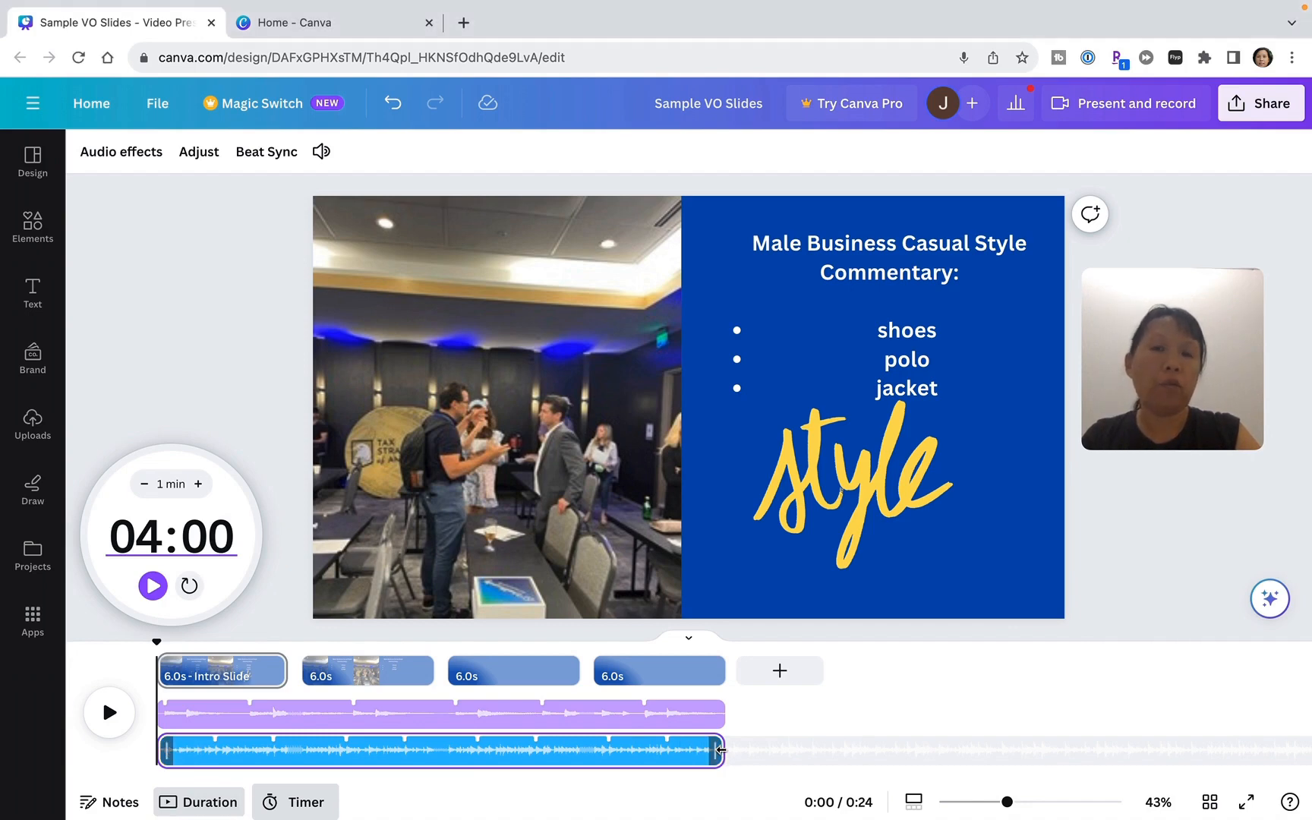
{"action": "left_click_drag", "start_coordinate": [720, 750], "coordinate": [433, 748]}
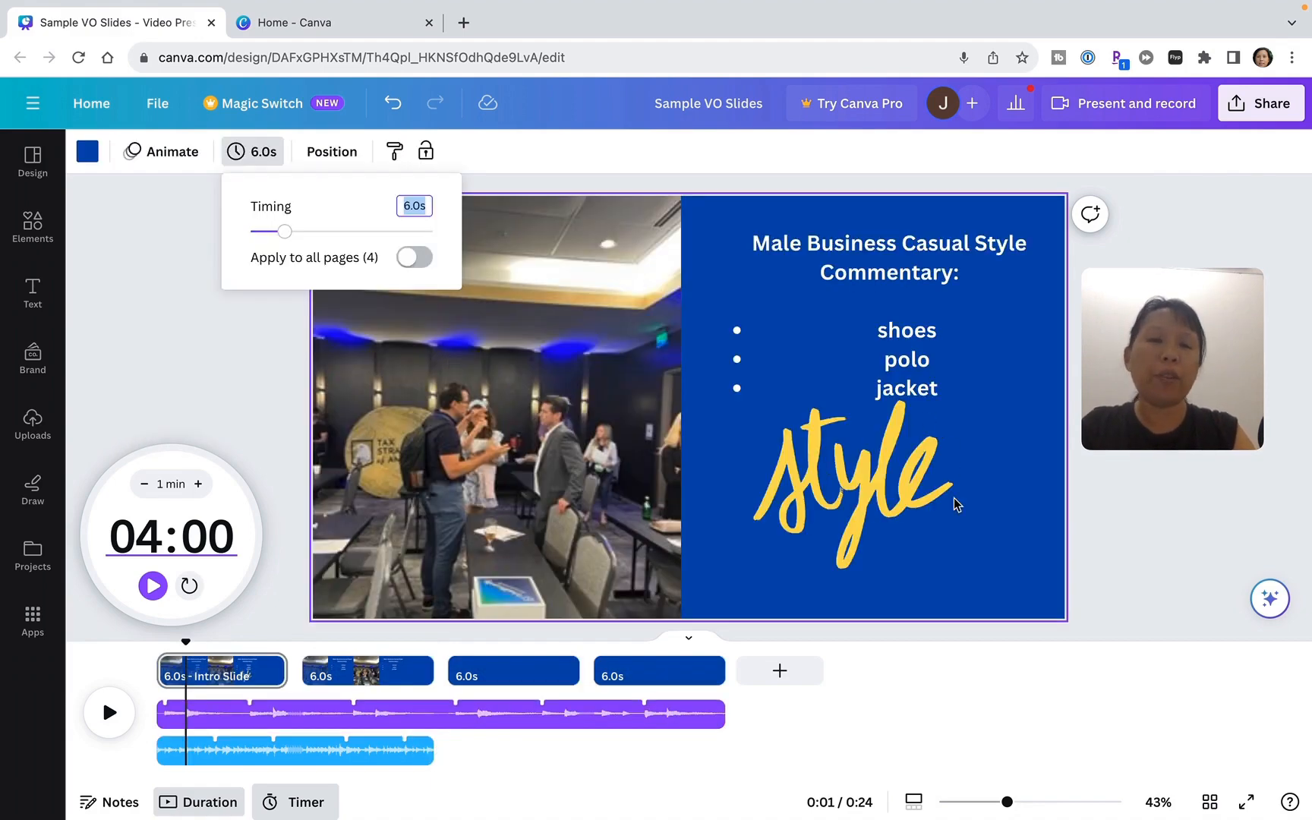
Examine the Present and record option and the intro slide's timing settings, leaving them as they are
{"action": "left_click", "coordinate": [954, 501]}
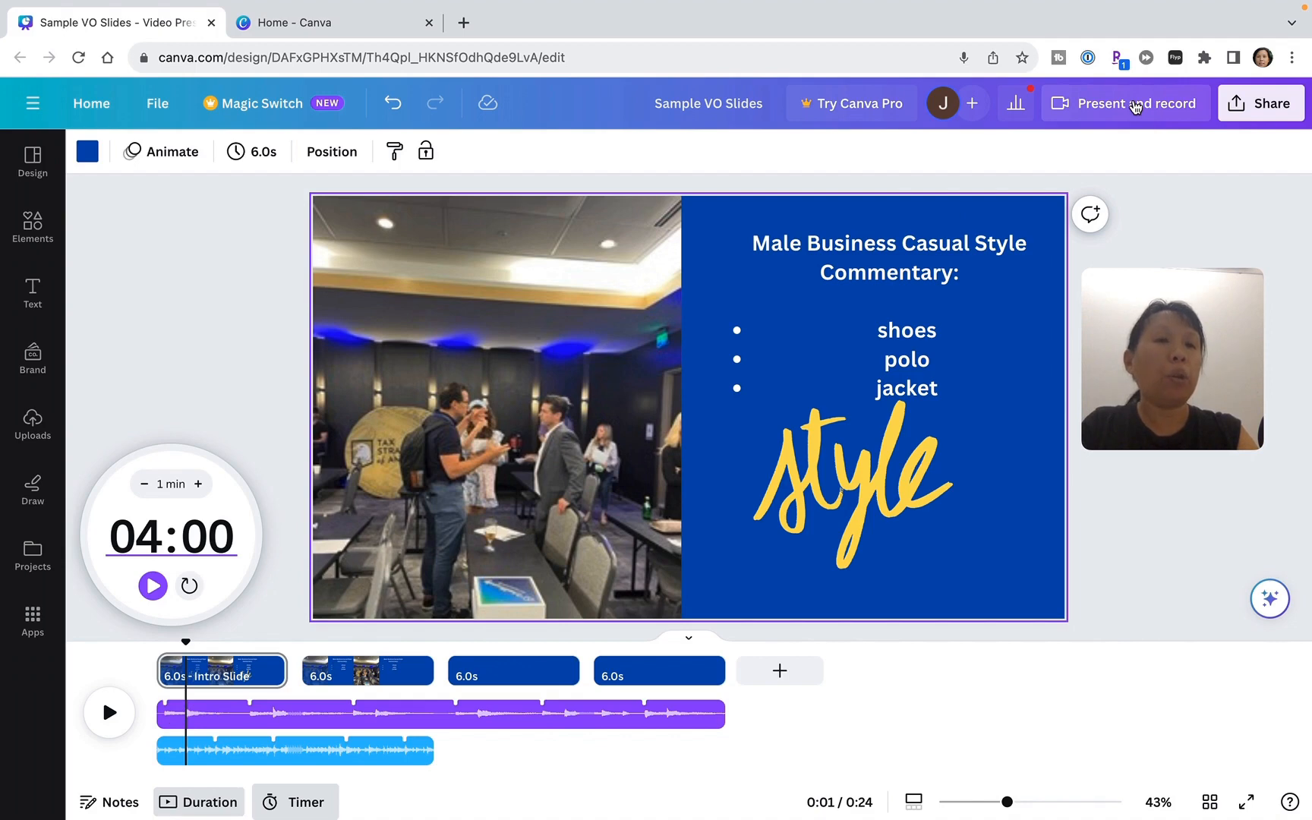
{"action": "left_click", "coordinate": [1135, 105]}
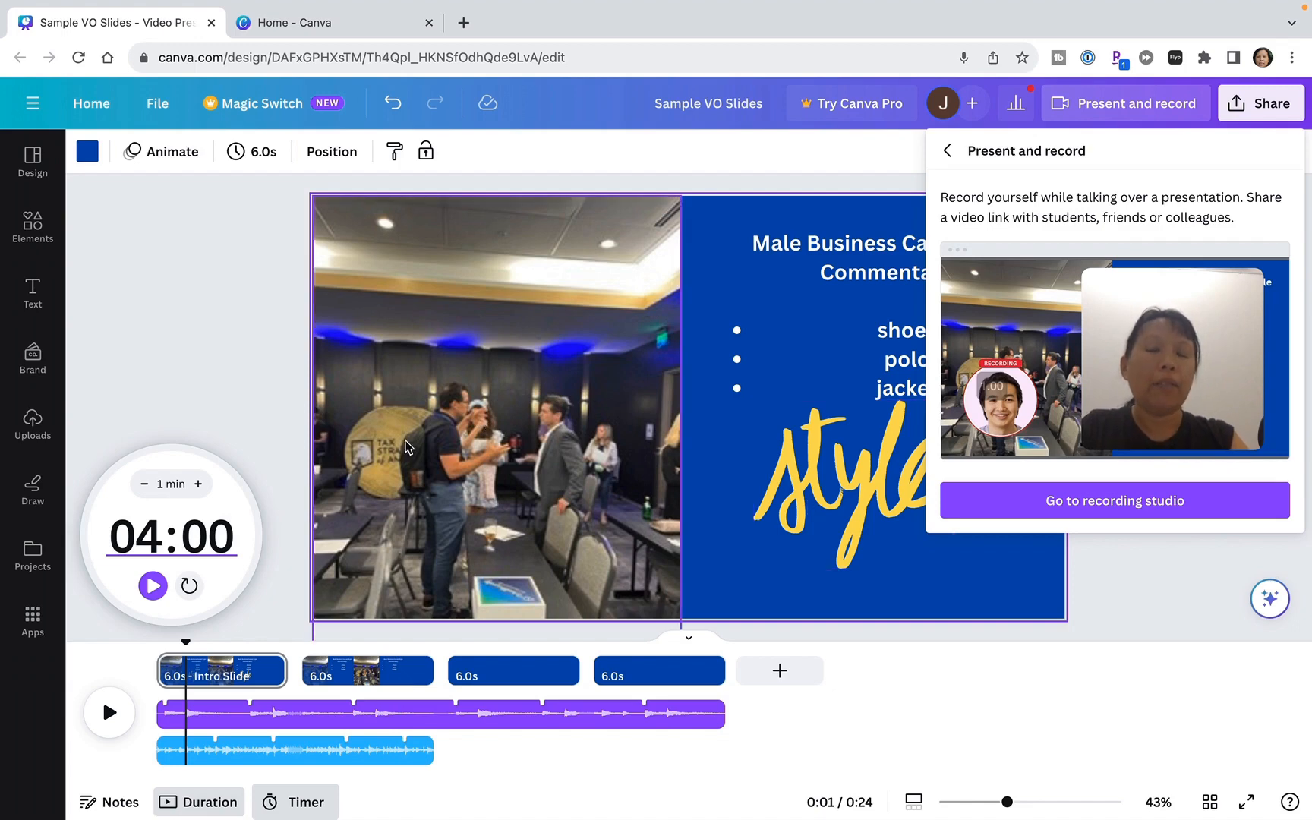
{"action": "mouse_move", "coordinate": [215, 555]}
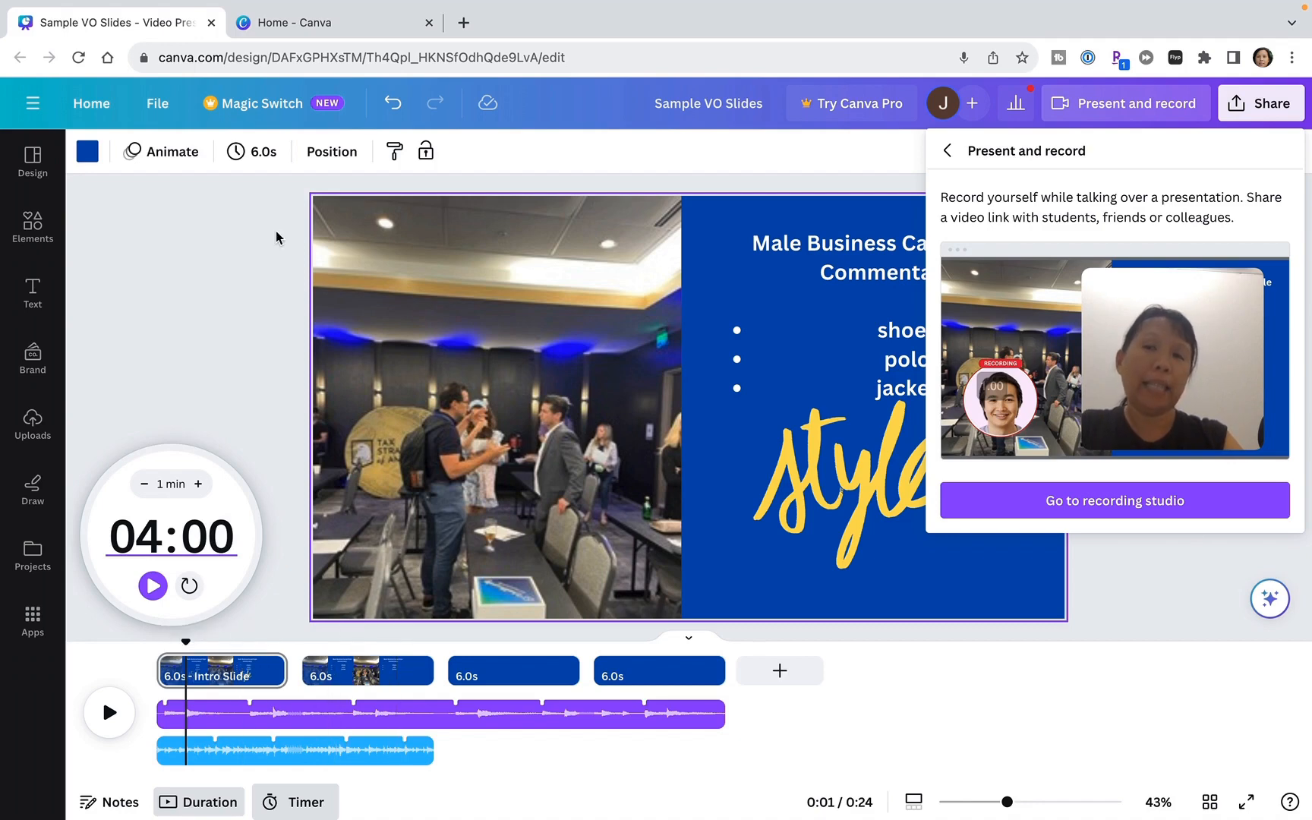
{"action": "left_click", "coordinate": [243, 152]}
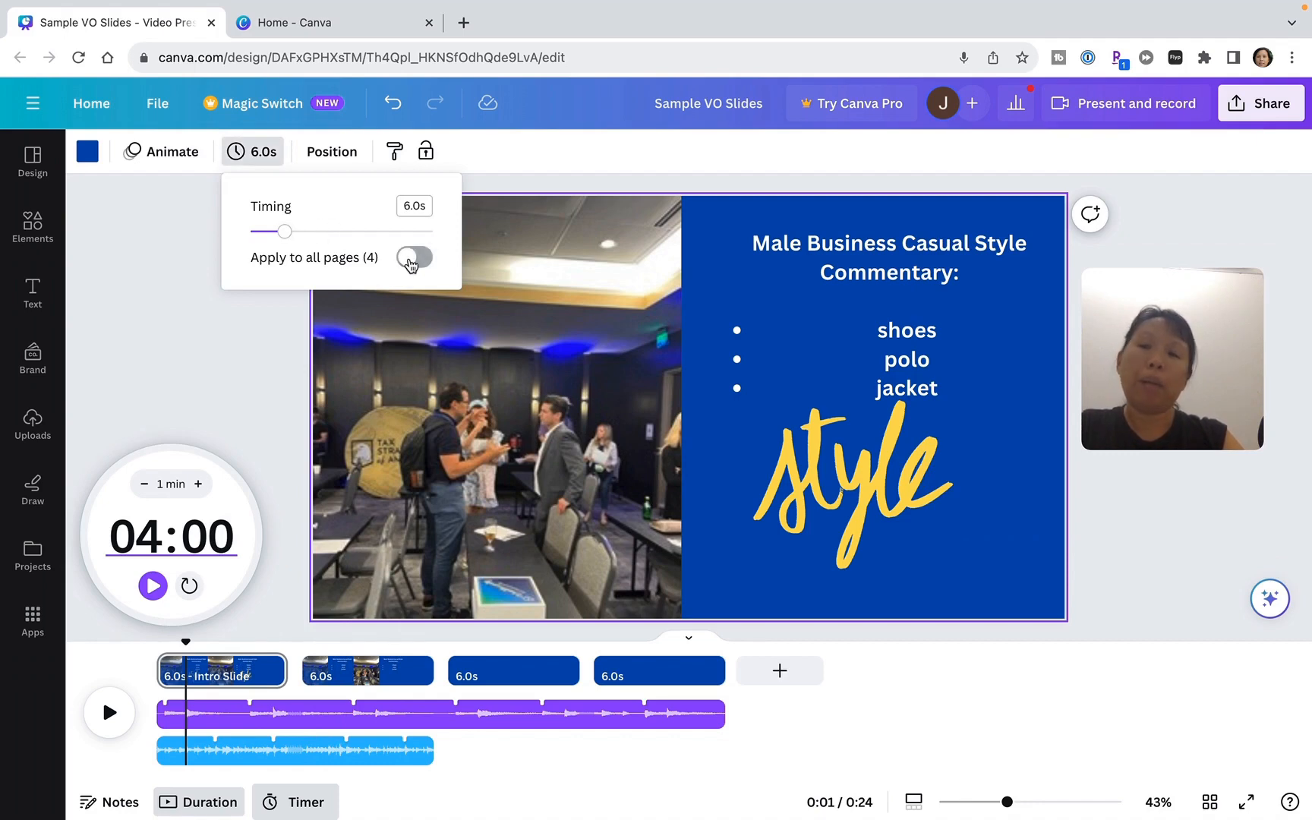
{"action": "left_click", "coordinate": [124, 242]}
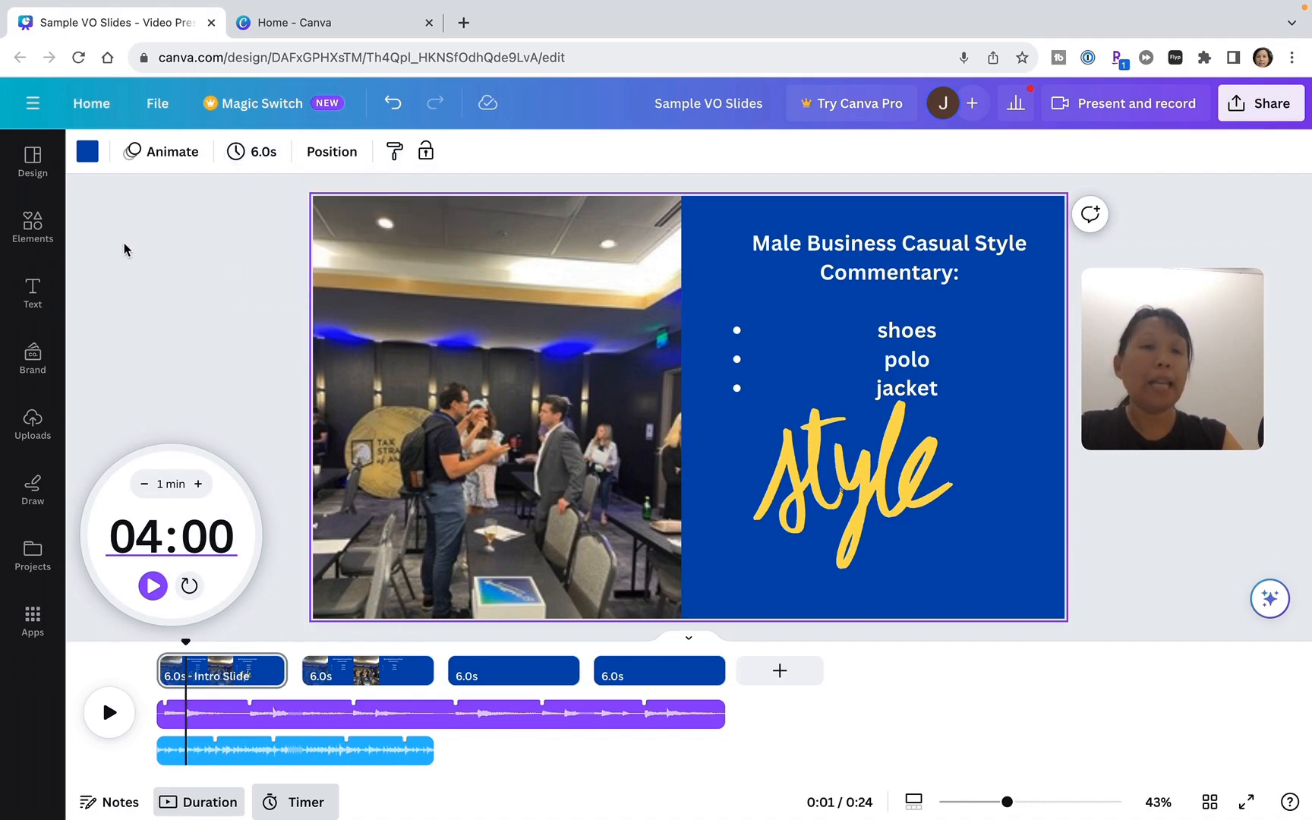